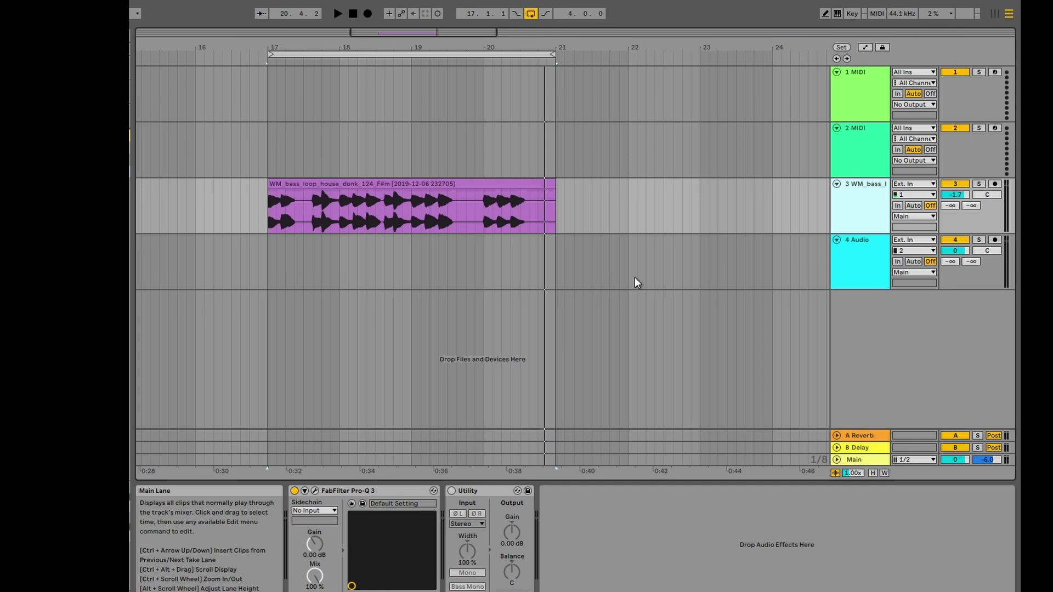
- Play the looped bass section and duplicate audio track 3 with its bass loop
{"action": "key", "text": "space"}
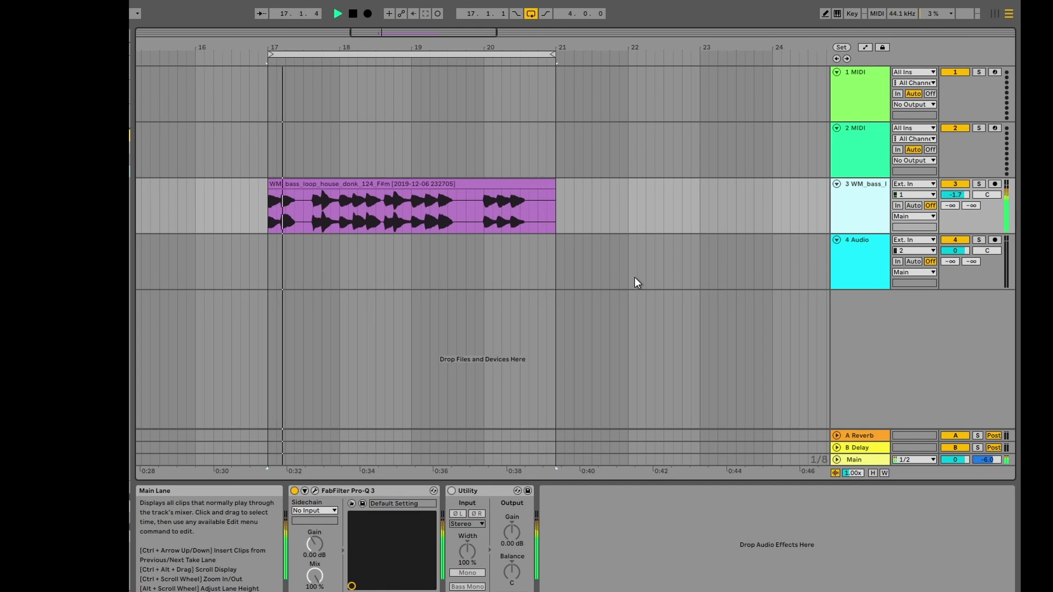
{"action": "right_click", "coordinate": [854, 204]}
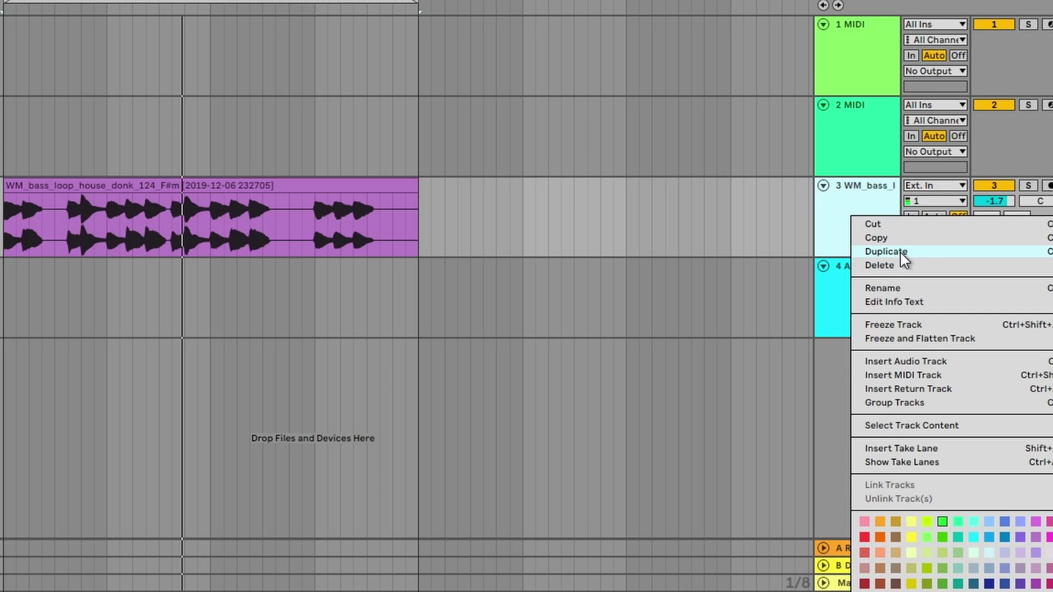
{"action": "left_click", "coordinate": [902, 254]}
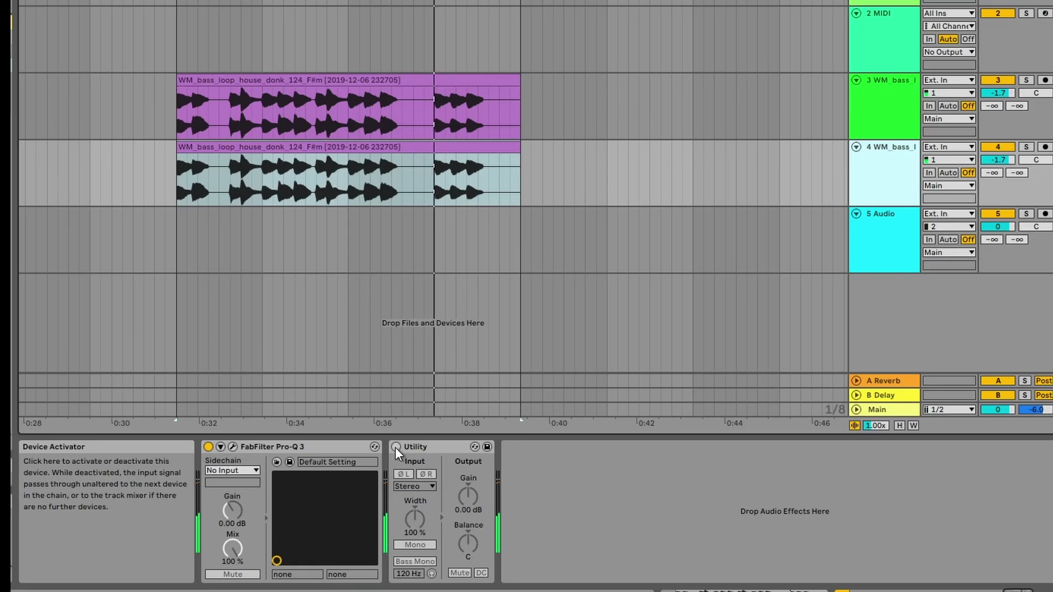
- Activate Utility on the duplicated bass track and invert the phase of both its left and right channels
{"action": "left_click", "coordinate": [395, 447]}
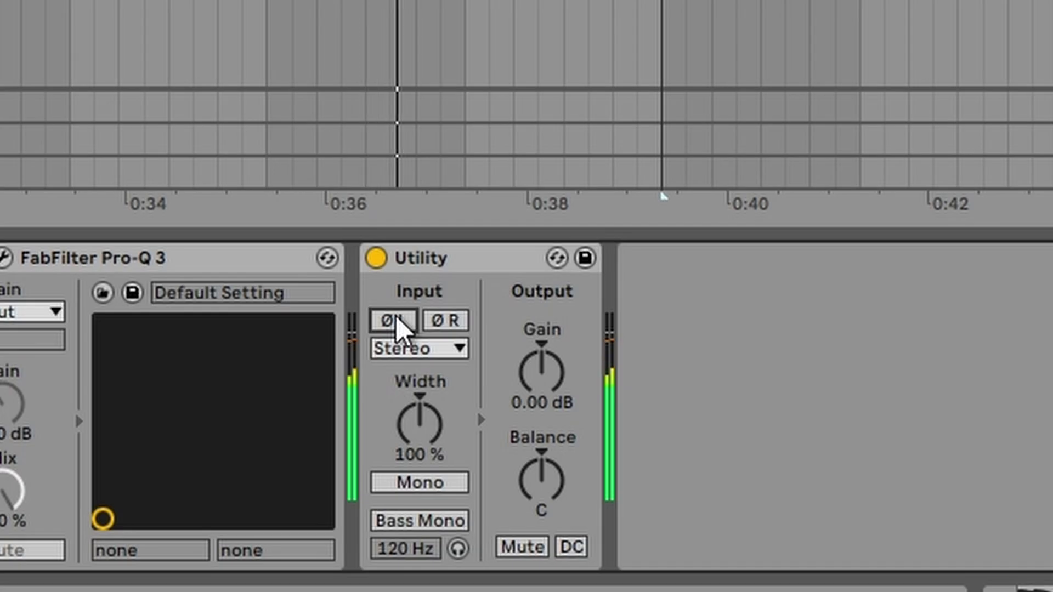
{"action": "left_click", "coordinate": [406, 475]}
{"action": "left_click", "coordinate": [441, 322]}
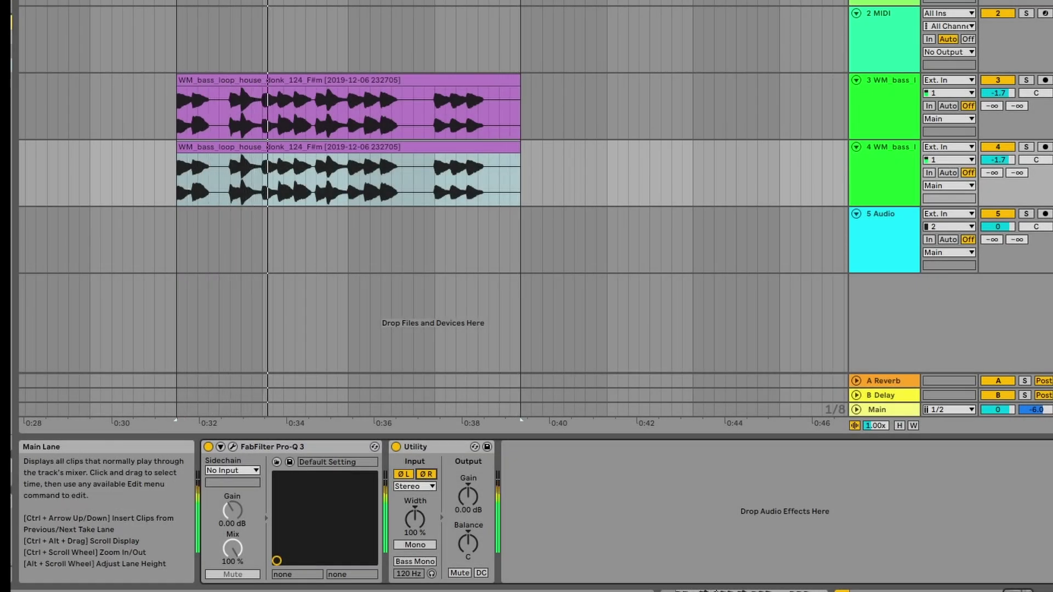
- Compare the waveforms of the original bass clip and the frozen, phase-inverted copy up close
{"action": "left_click_drag", "start_coordinate": [184, 0], "coordinate": [601, 148]}
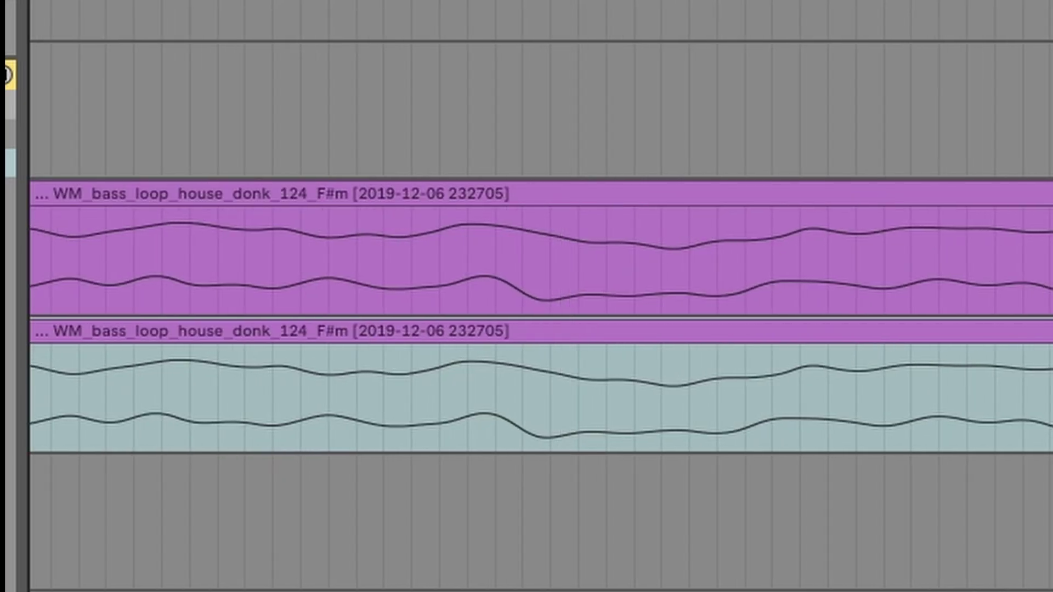
{"action": "left_click_drag", "start_coordinate": [306, 11], "coordinate": [306, 0]}
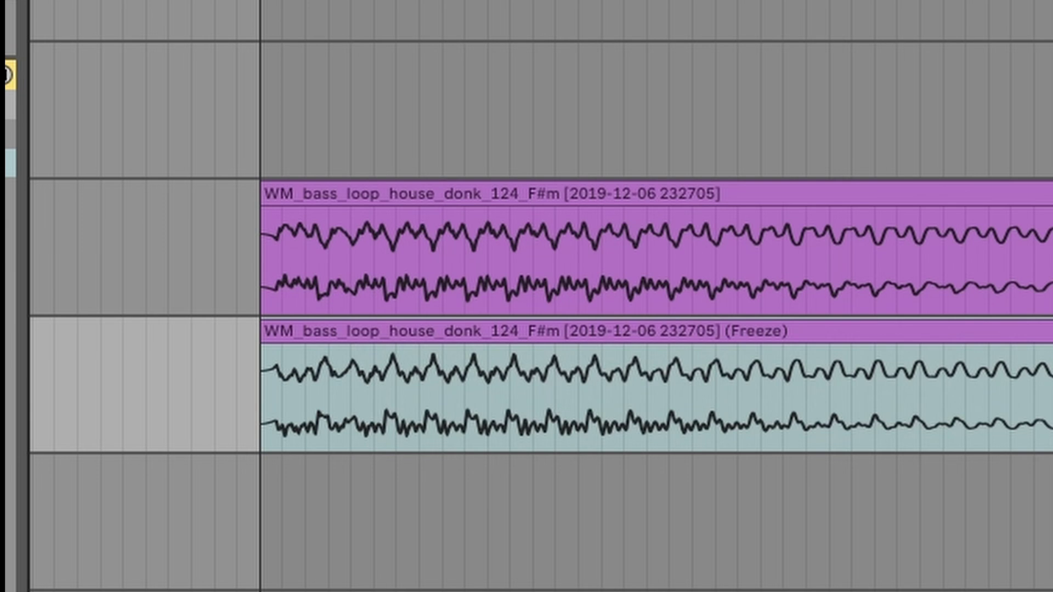
{"action": "key", "text": "plus"}
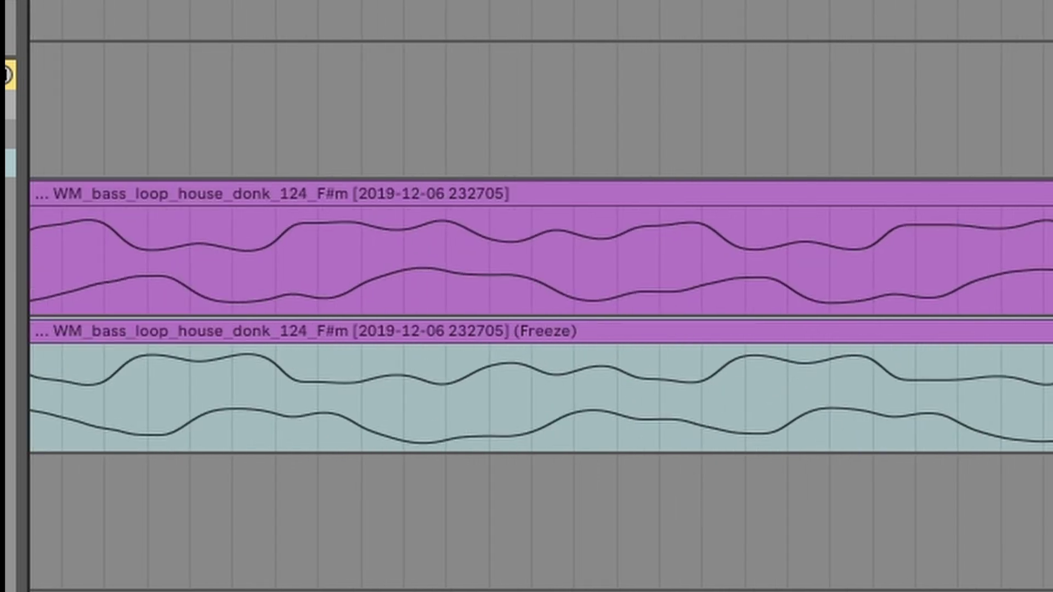
{"action": "left_click_drag", "start_coordinate": [551, 11], "coordinate": [551, 0]}
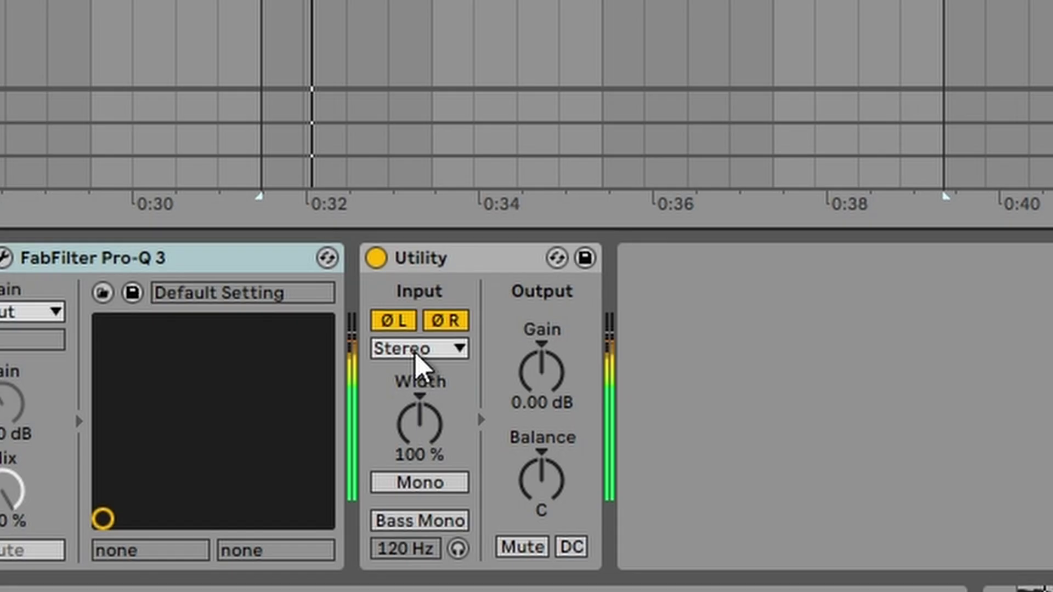
- Try a Utility width of 157 % and the Mono option on the duplicated bass track
{"action": "left_click_drag", "start_coordinate": [430, 430], "coordinate": [430, 398]}
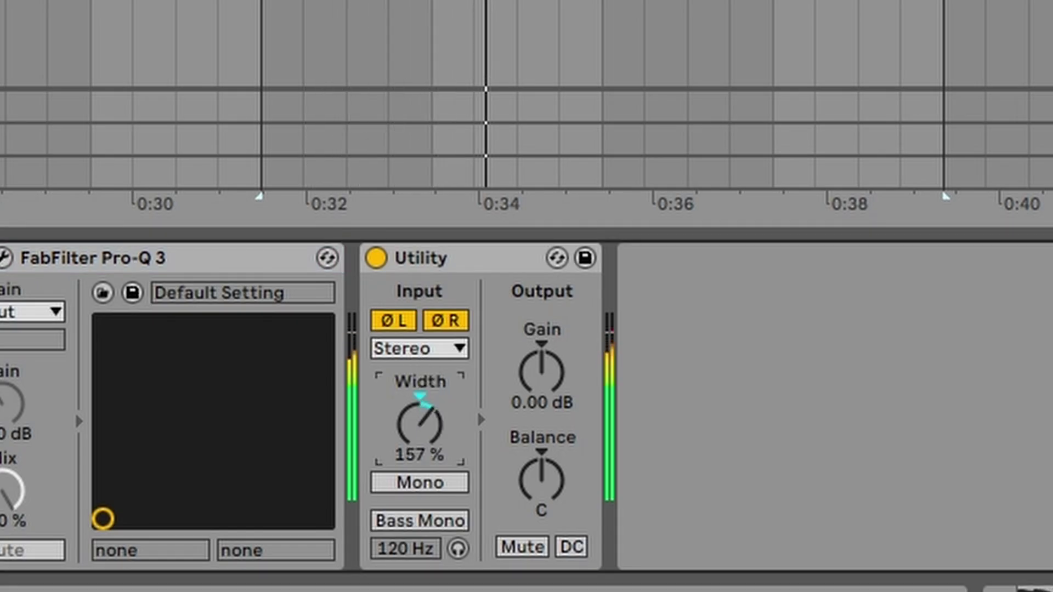
{"action": "left_click", "coordinate": [439, 483]}
{"action": "left_click_drag", "start_coordinate": [428, 437], "coordinate": [428, 453]}
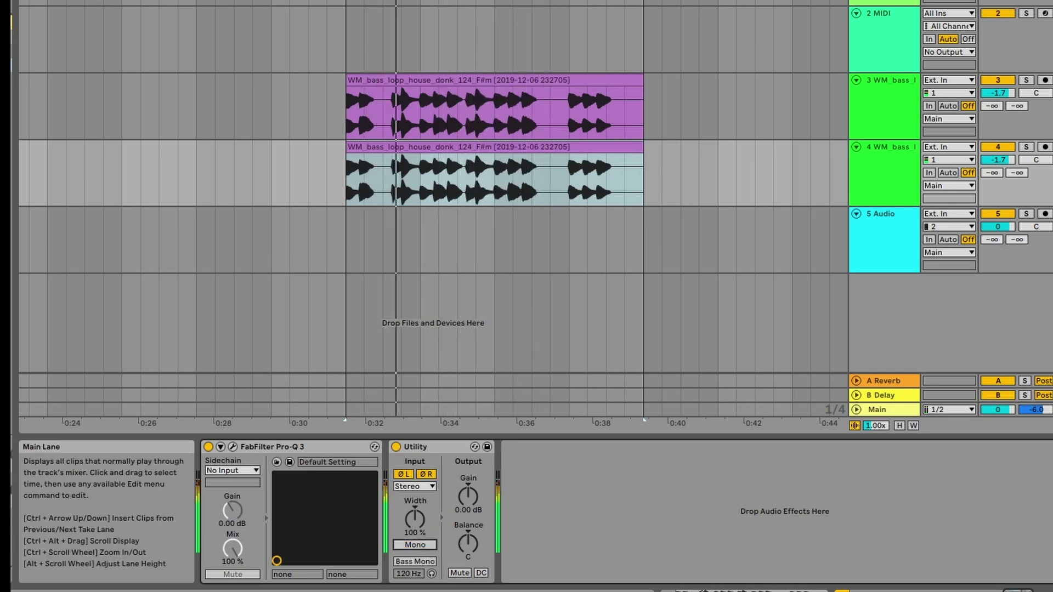
- Shift the duplicated bass clip slightly later than the original clip on the timeline
{"action": "left_click_drag", "start_coordinate": [359, 423], "coordinate": [359, 460]}
{"action": "left_click_drag", "start_coordinate": [126, 461], "coordinate": [42, 565]}
{"action": "left_click", "coordinate": [1018, 354]}
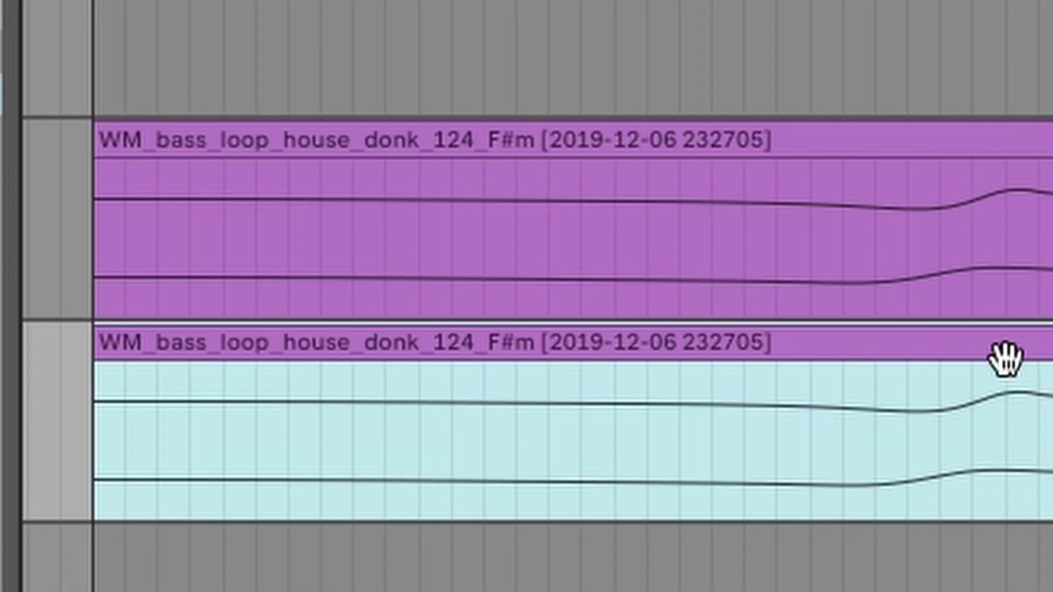
{"action": "left_click_drag", "start_coordinate": [1005, 353], "coordinate": [1052, 378]}
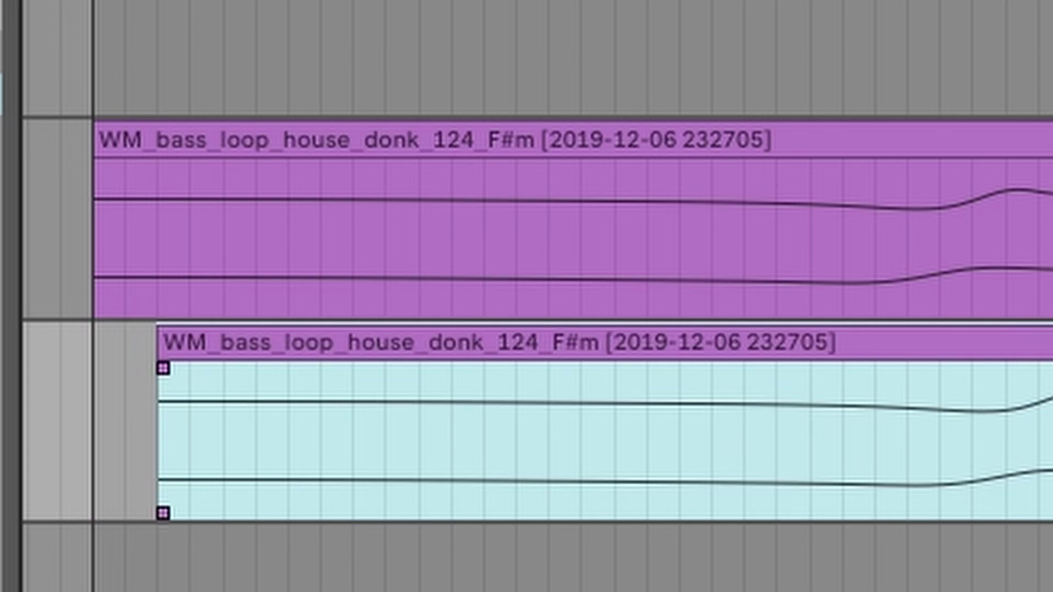
- Compare the offset waveforms at high magnification and audition the loop with track 4 muted and unmuted
{"action": "left_click_drag", "start_coordinate": [845, 0], "coordinate": [681, 0]}
{"action": "left_click_drag", "start_coordinate": [264, 0], "coordinate": [265, 0]}
{"action": "key", "text": "plus"}
{"action": "key", "text": "plus"}
{"action": "key", "text": "plus"}
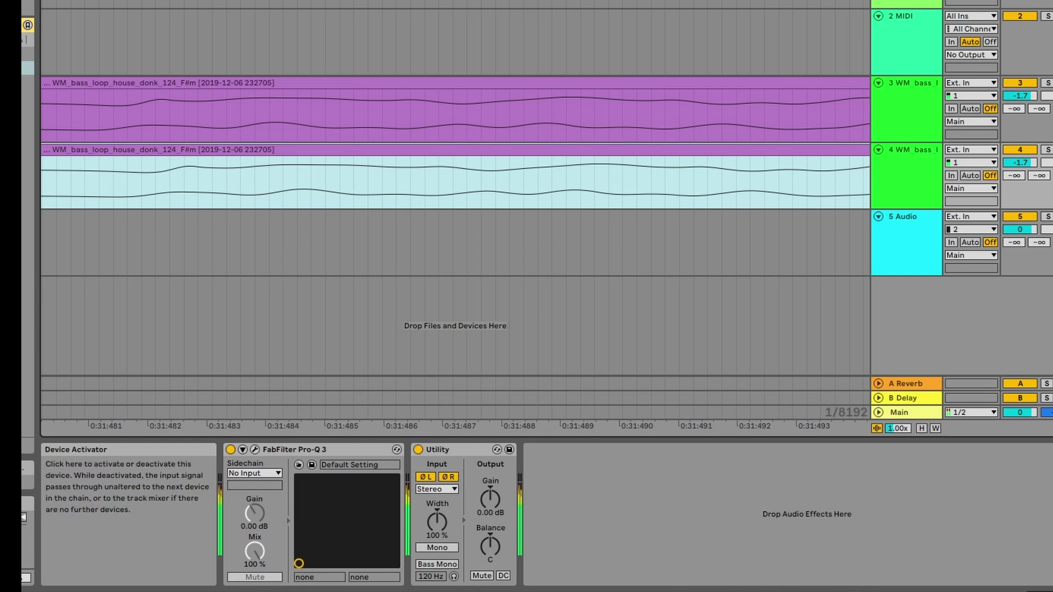
{"action": "left_click", "coordinate": [1019, 150]}
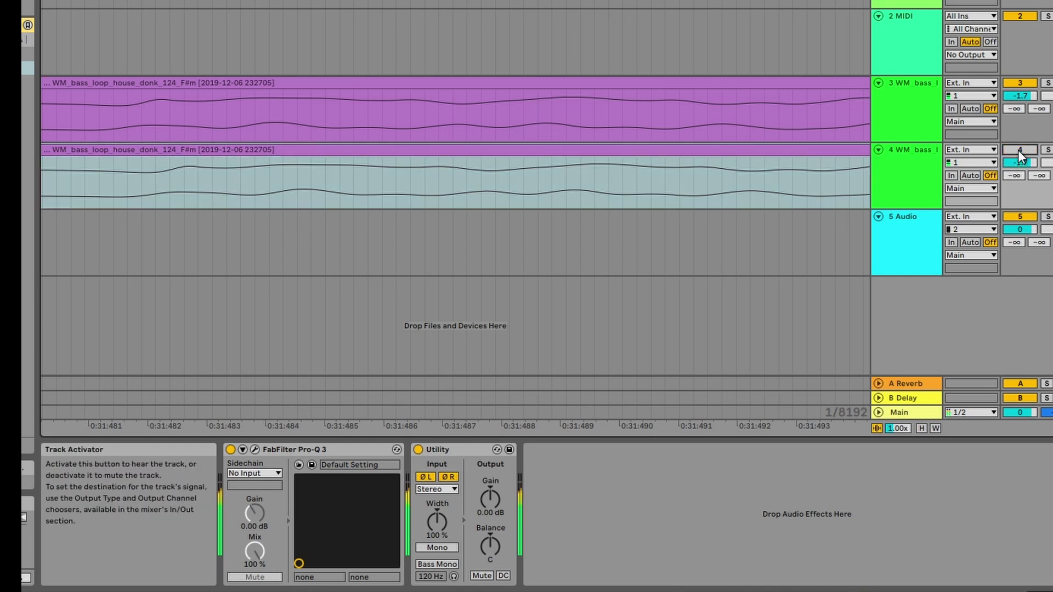
{"action": "left_click", "coordinate": [1019, 150]}
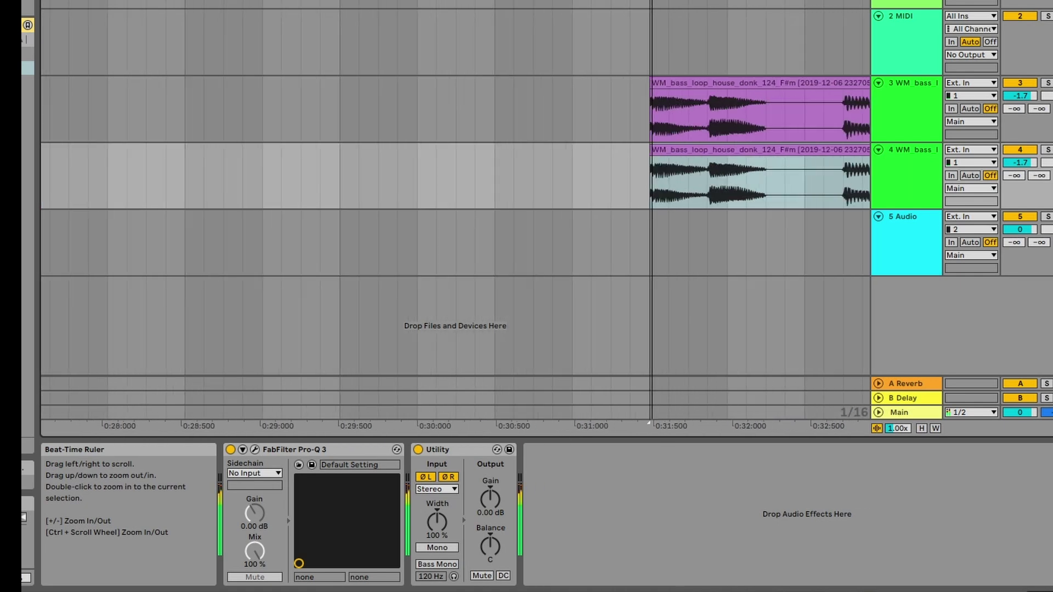
- Shape track 4's Pro-Q 3 curve with a 69.837 Hz low cut, a slight dip near 1.5 kHz and a gentle high-shelf boost near 15 kHz
{"action": "left_click", "coordinate": [255, 449]}
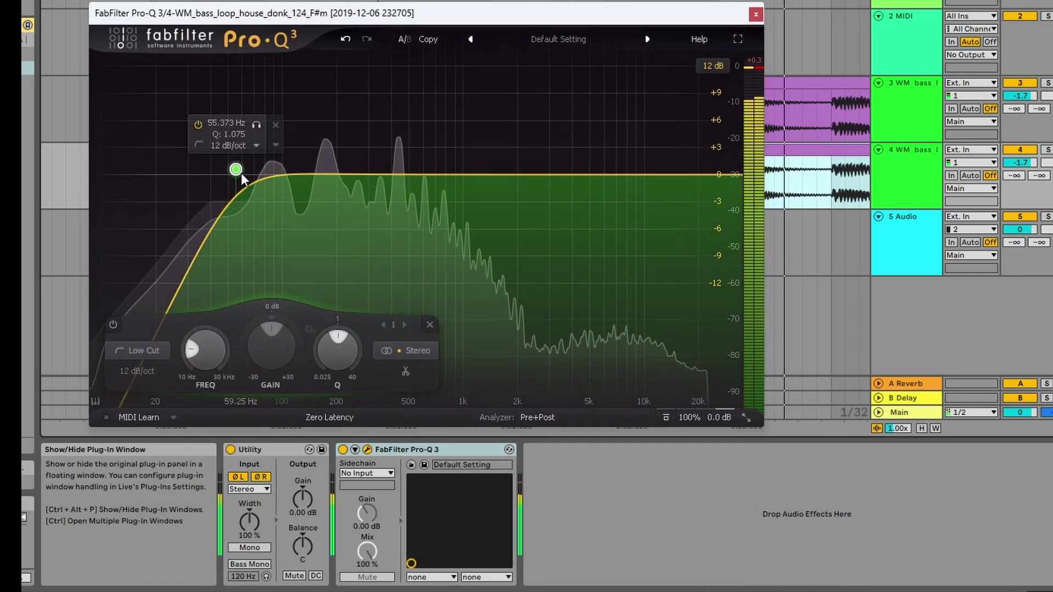
{"action": "left_click_drag", "start_coordinate": [236, 169], "coordinate": [256, 178]}
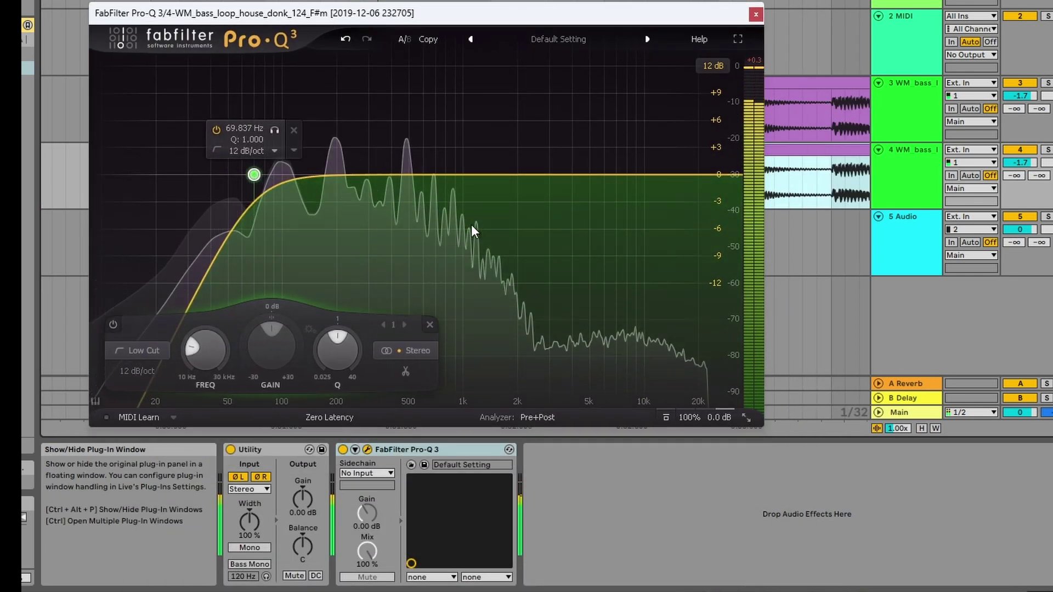
{"action": "left_click_drag", "start_coordinate": [494, 175], "coordinate": [496, 188]}
{"action": "left_click_drag", "start_coordinate": [674, 175], "coordinate": [674, 168]}
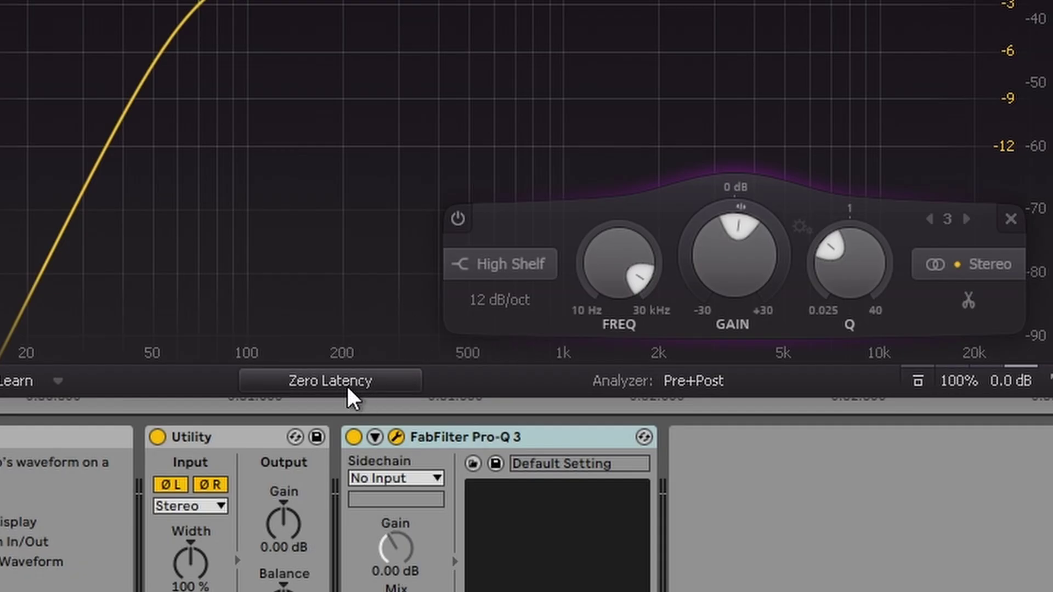
- Set the Pro-Q 3 processing mode on track 4 to Linear Phase
{"action": "left_click", "coordinate": [339, 420]}
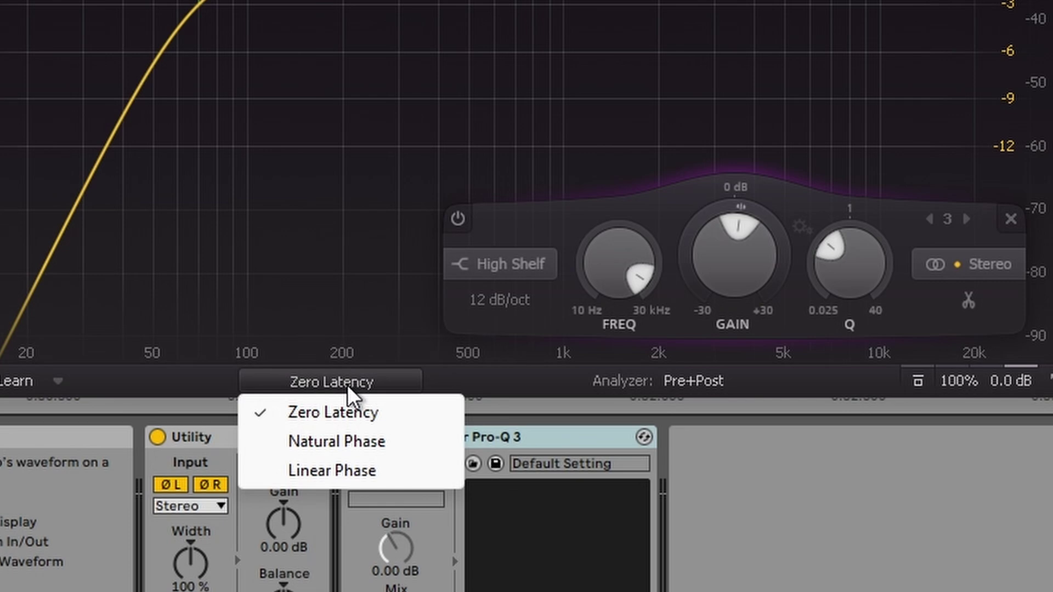
{"action": "left_click", "coordinate": [349, 480]}
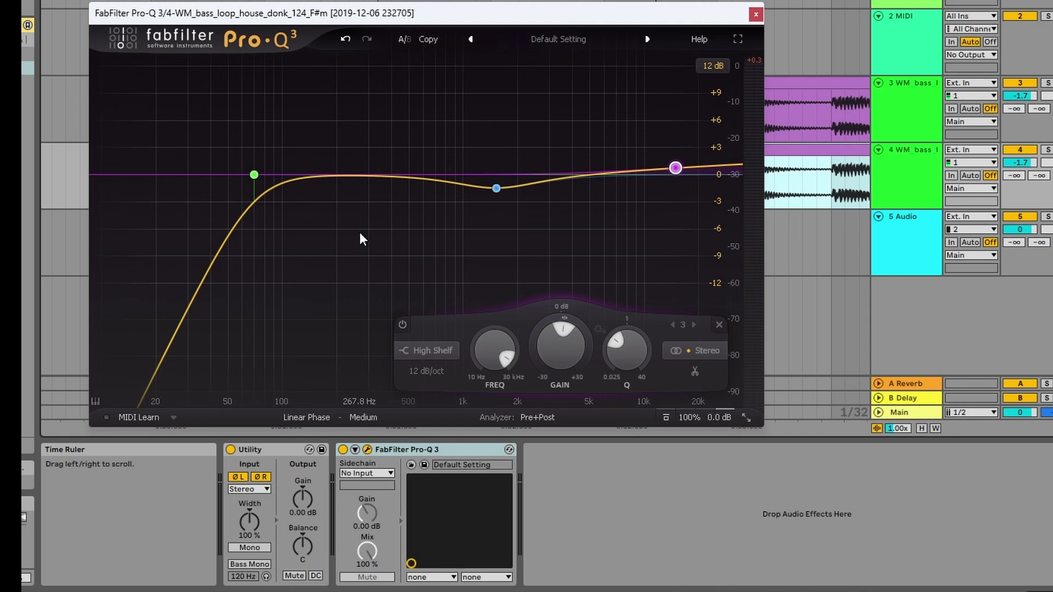
{"action": "left_click_drag", "start_coordinate": [378, 1], "coordinate": [179, 1]}
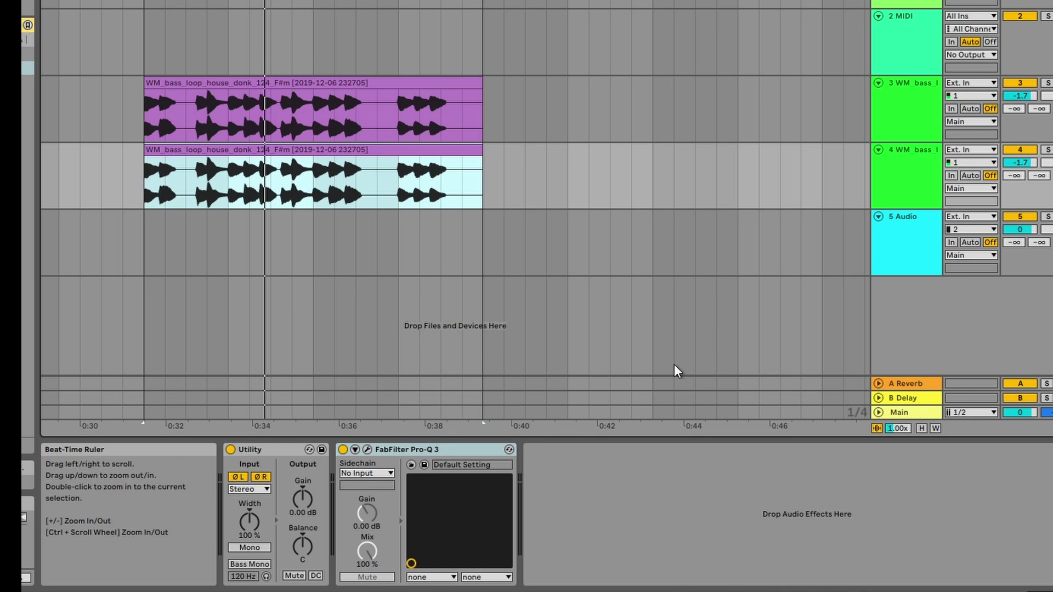
- Add a bell cut at about 157 Hz in track 4's Pro-Q 3 and raise its Q for a narrow notch
{"action": "left_click", "coordinate": [367, 449]}
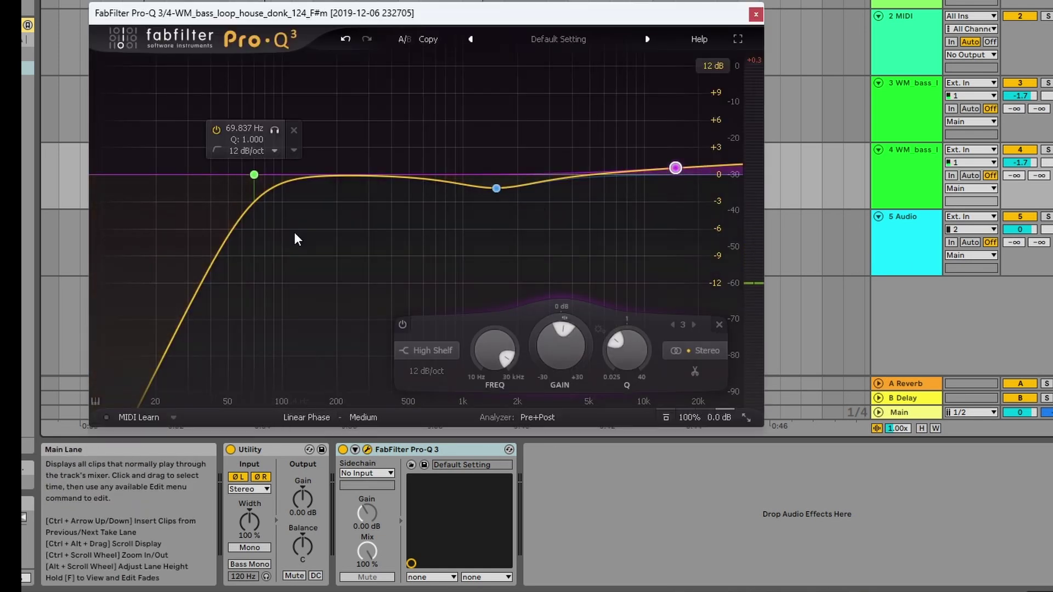
{"action": "left_click", "coordinate": [319, 176]}
{"action": "left_click_drag", "start_coordinate": [319, 176], "coordinate": [317, 206]}
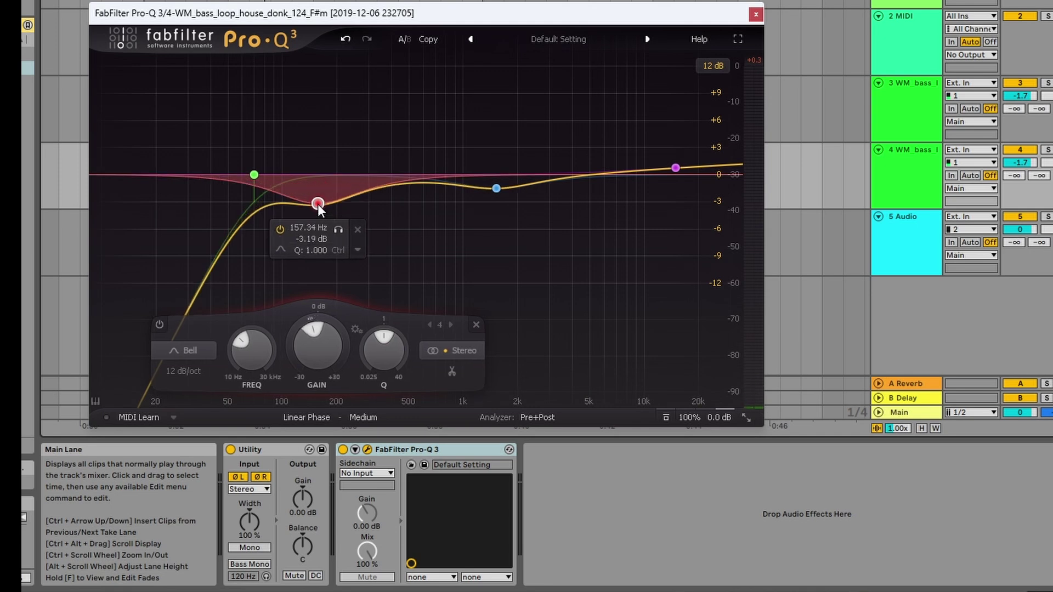
{"action": "scroll", "coordinate": [381, 305], "scroll_direction": "up", "scroll_amount": 10}
{"action": "left_click_drag", "start_coordinate": [382, 302], "coordinate": [381, 300]}
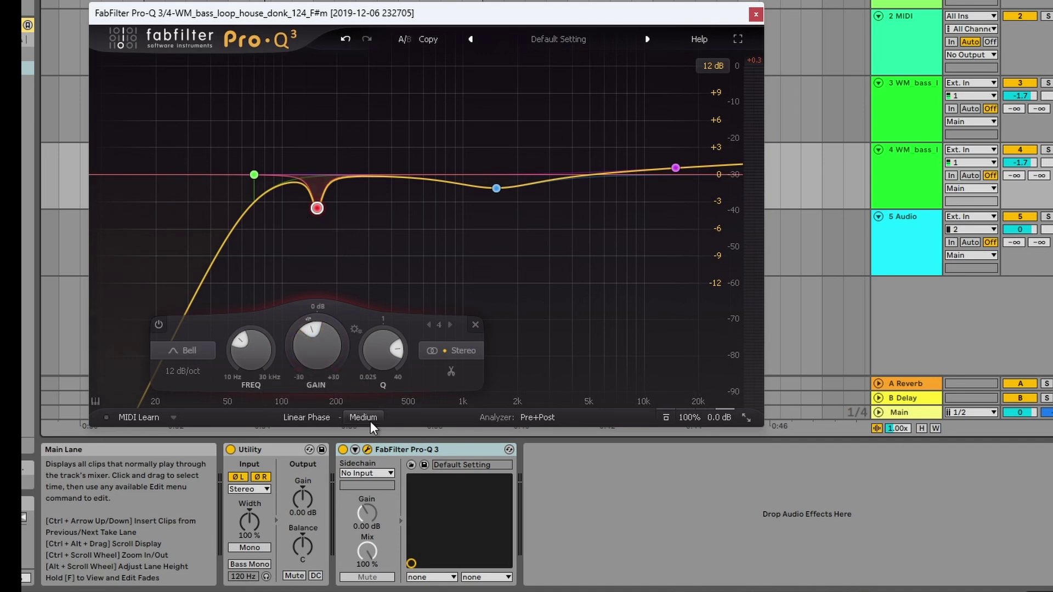
{"action": "mouse_move", "coordinate": [370, 421]}
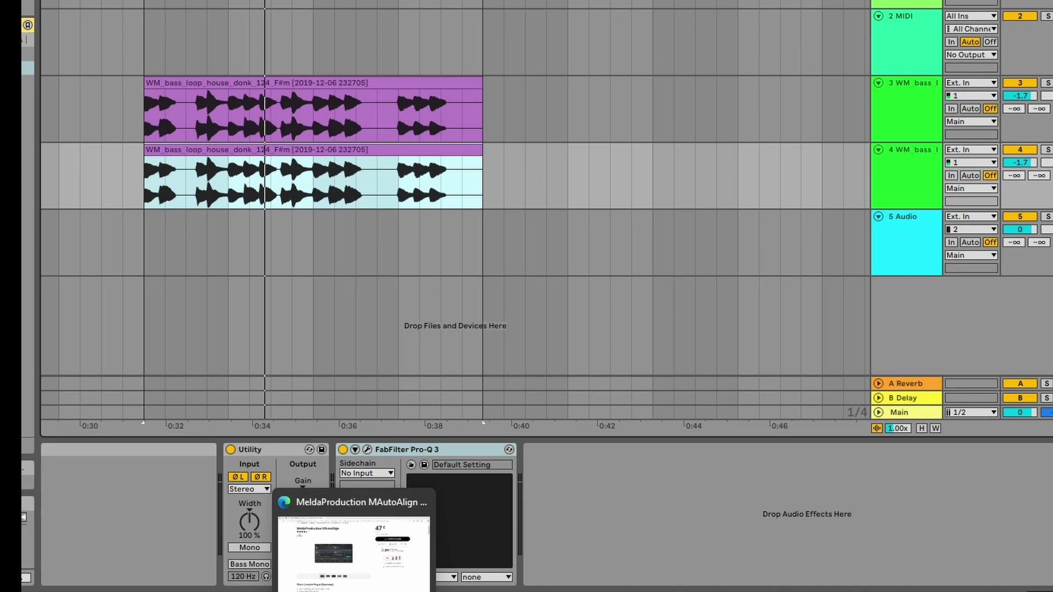
- Switch to the browser and look through the sponsored phase-alignment and audio-analysis plugins
{"action": "left_click", "coordinate": [353, 548]}
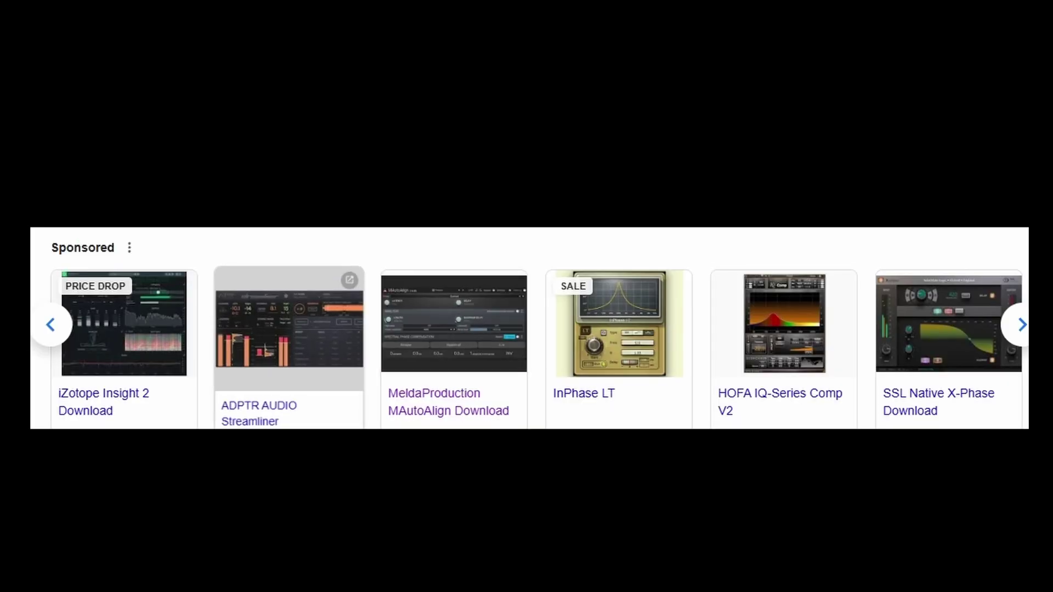
{"action": "left_click", "coordinate": [1023, 335]}
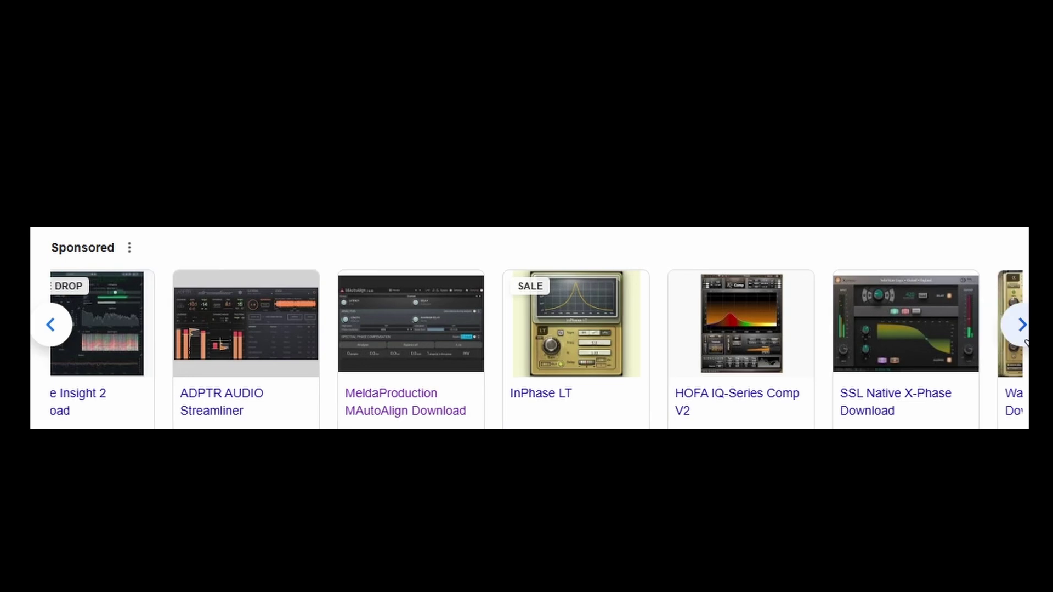
{"action": "left_click", "coordinate": [1023, 332]}
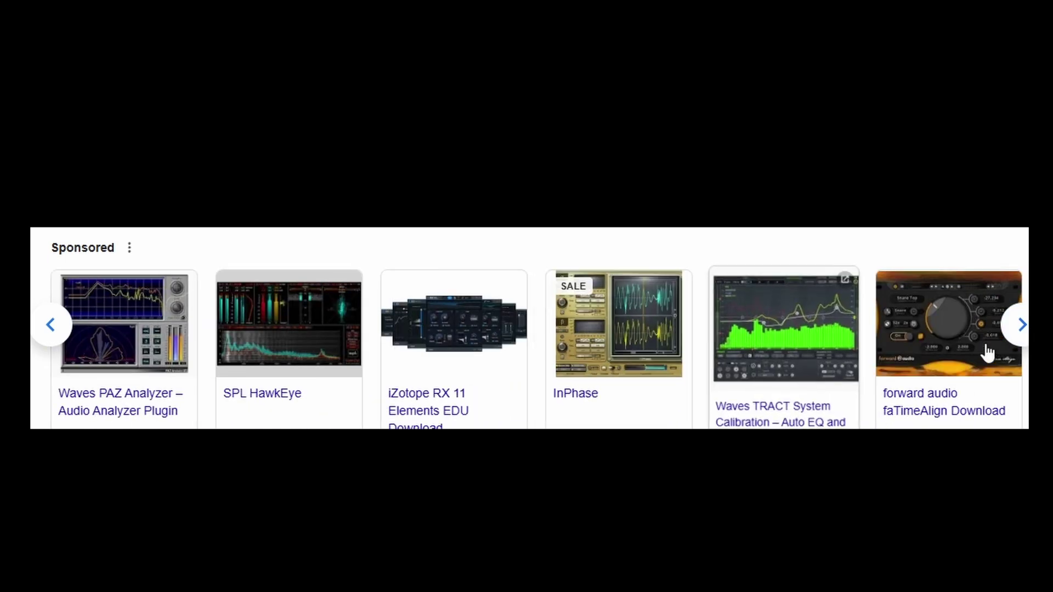
{"action": "left_click", "coordinate": [1022, 328]}
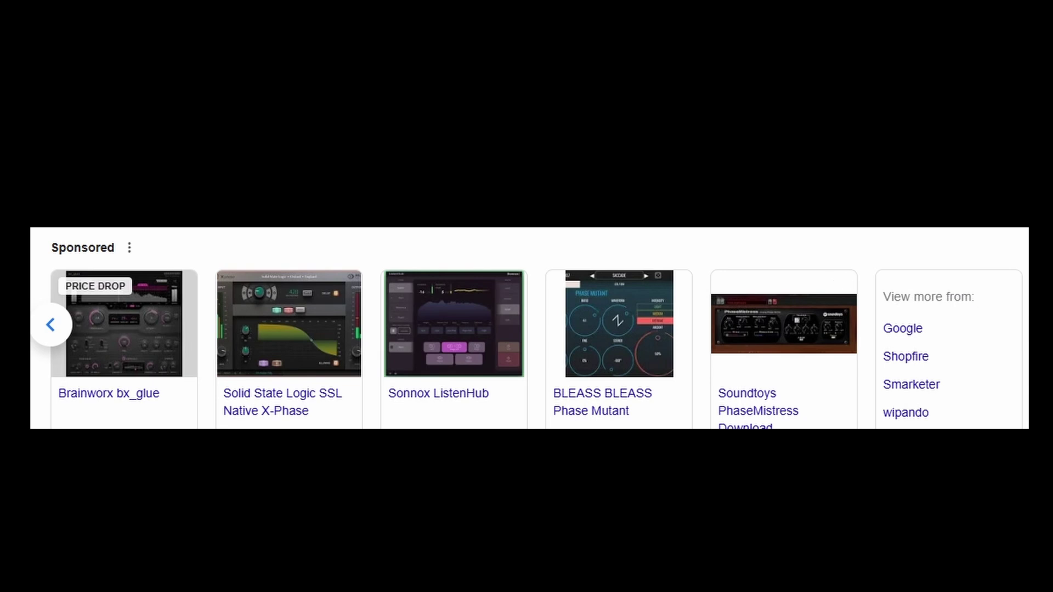